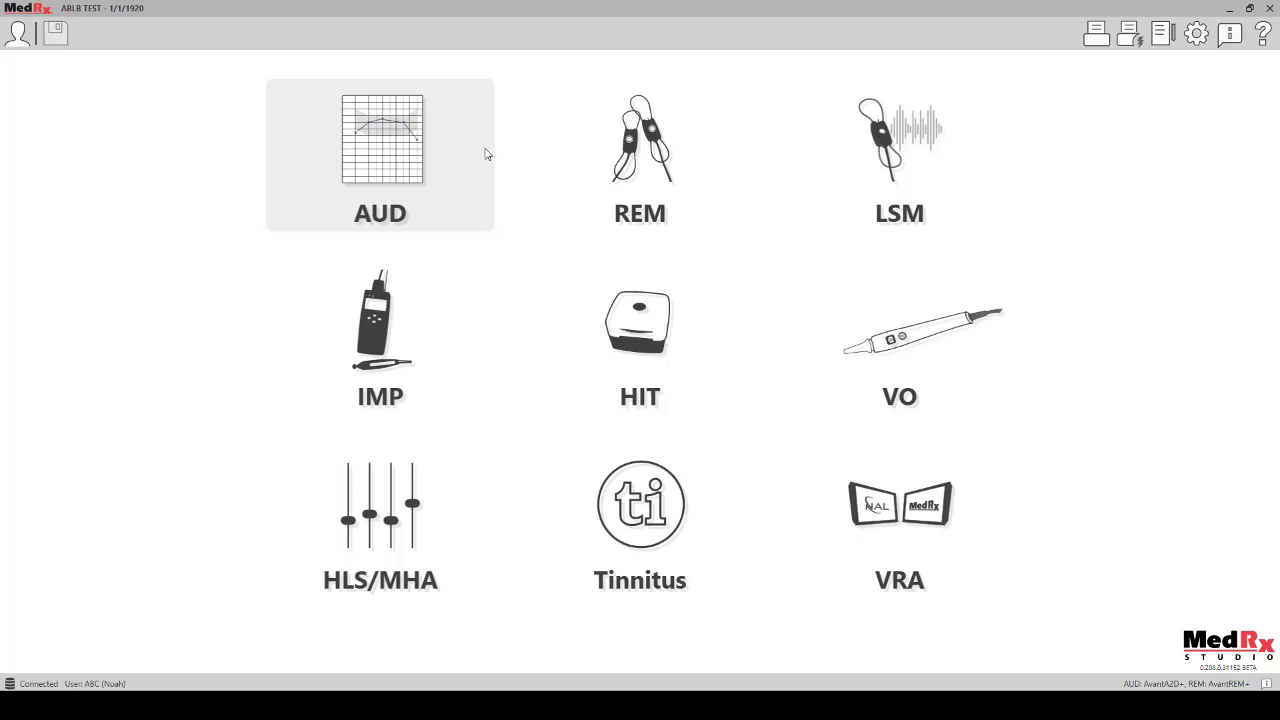
Open the AUD module to show the tone audiogram with both ears at 45 dB HL, 1000 Hz.
click(382, 134)
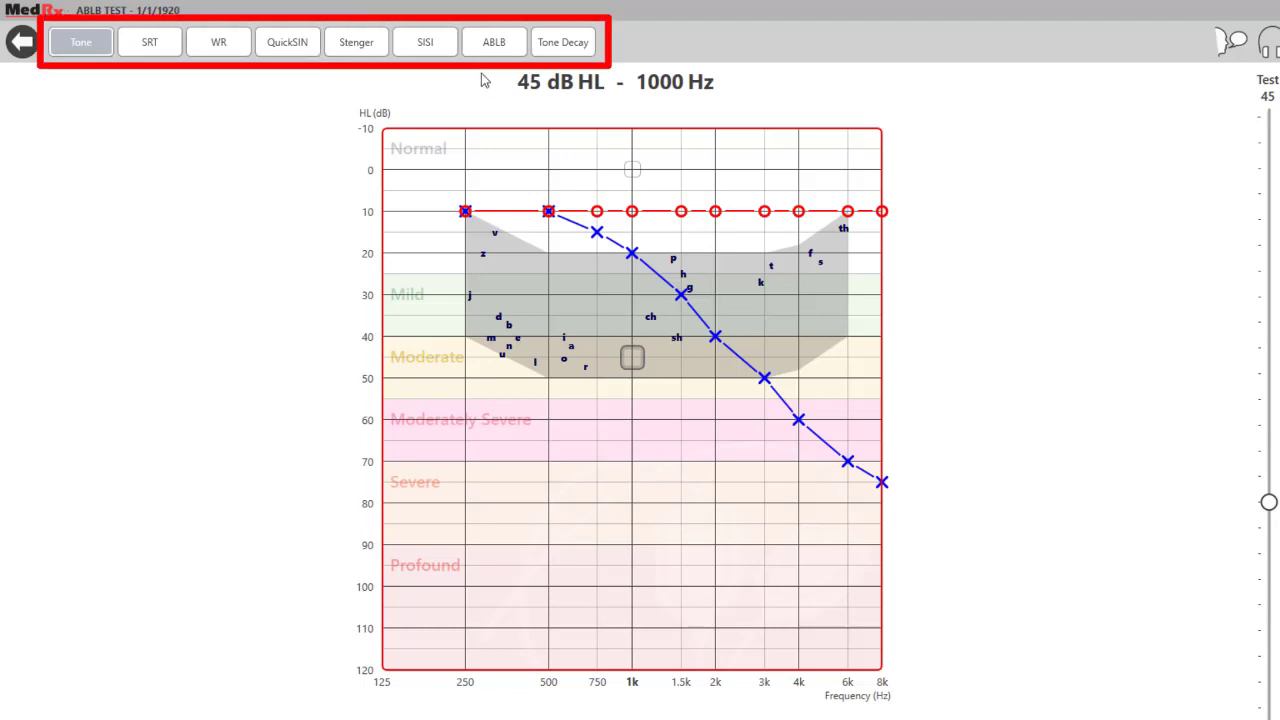
Switch to the ABLB loudness balance test and step the frequency back to 1000 Hz.
click(483, 46)
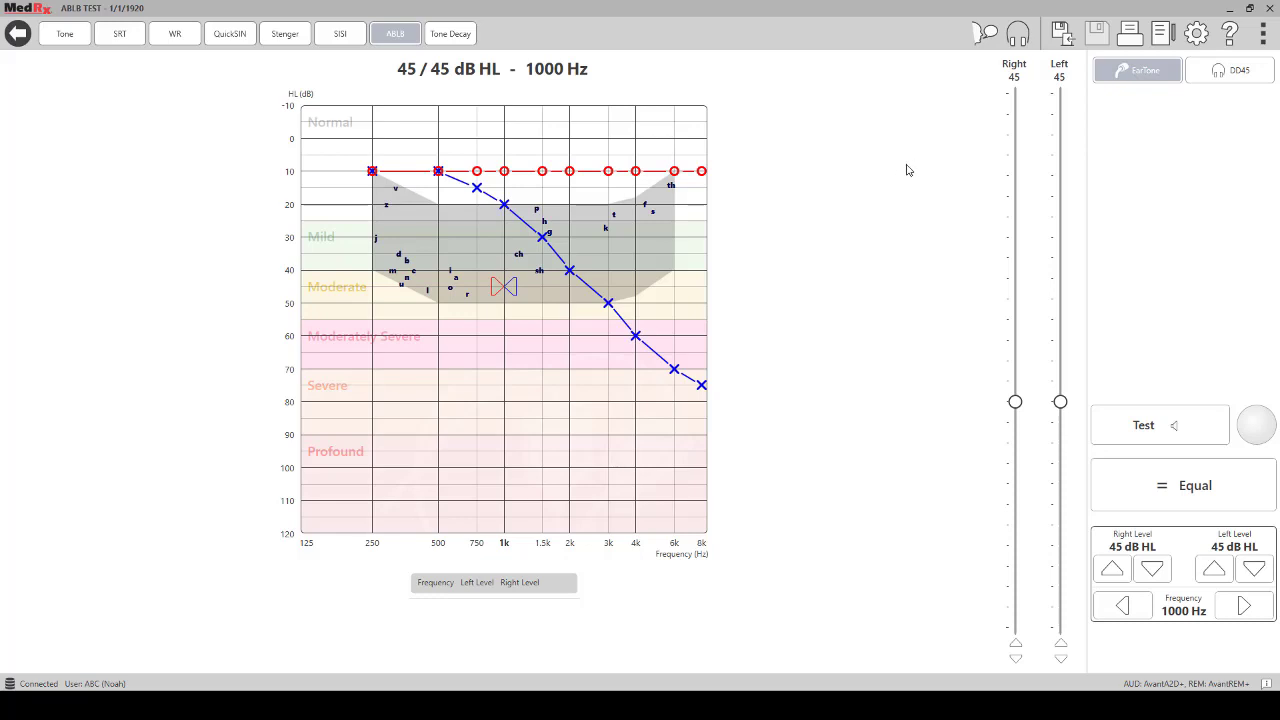
key(Left)
key(Left)
key(Left)
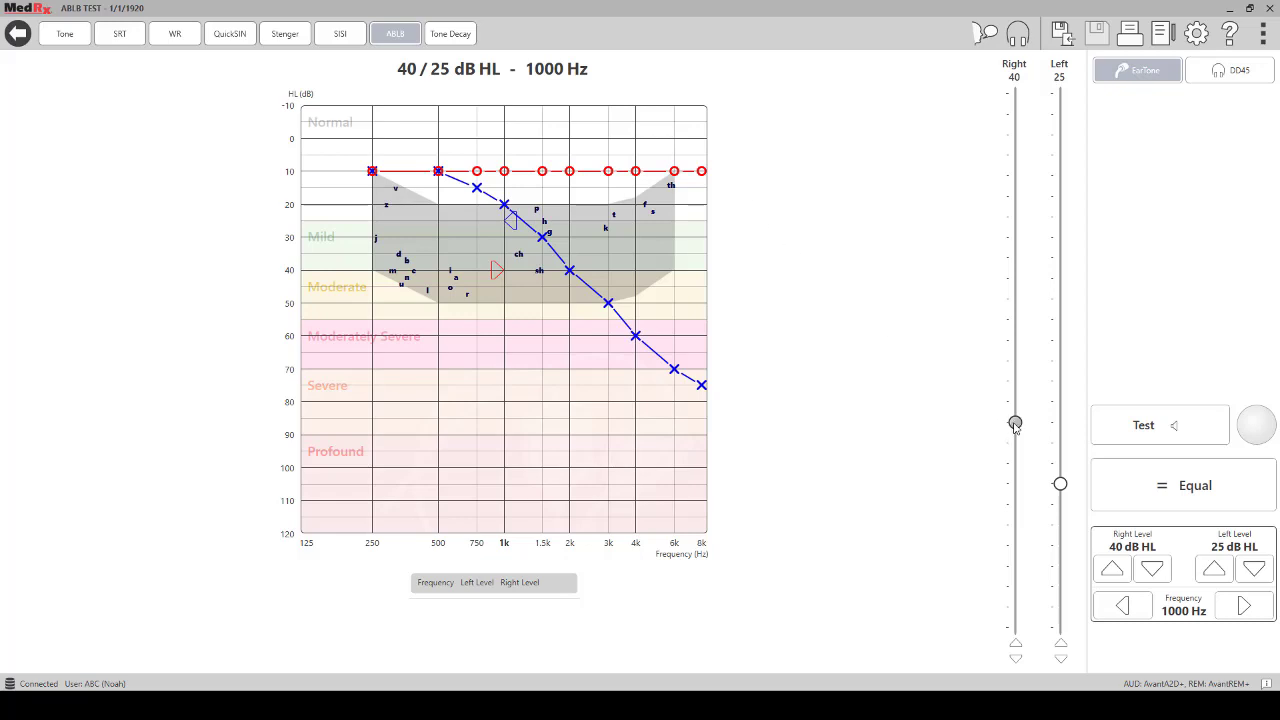
Lower the ABLB levels to 30 dB HL for the right ear and 20 dB HL for the left.
drag(1015, 423, 1015, 463)
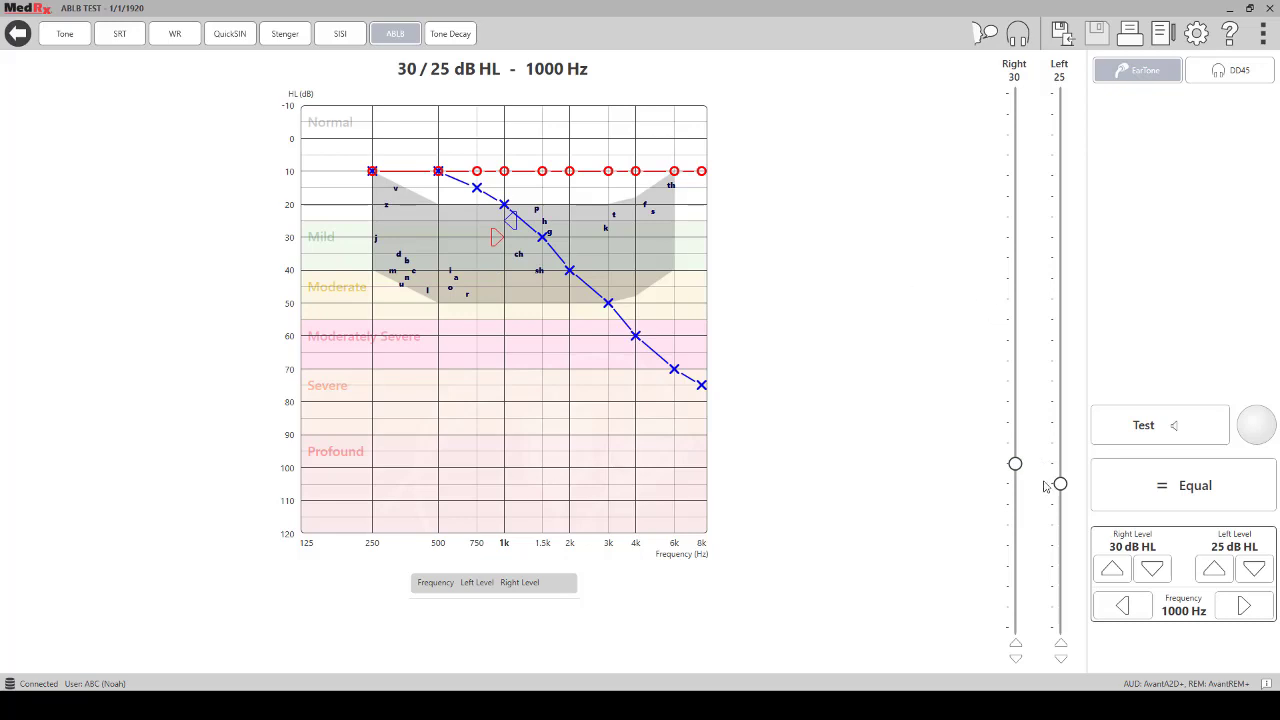
mouse_move(1061, 485)
mouse_down()
mouse_move(1061, 464)
mouse_move(1061, 504)
mouse_up()
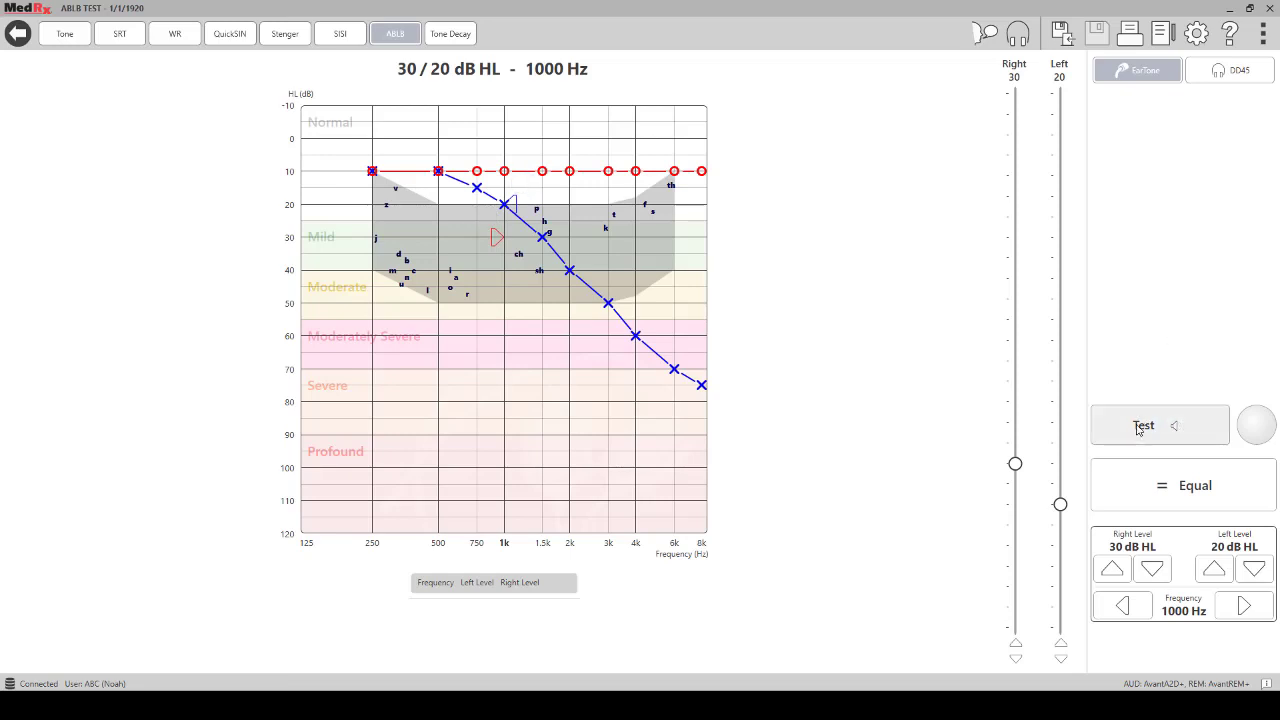
With right at 30 dB HL, raise left in 5 dB steps, testing each, and mark 45 dB HL equal.
click(1188, 428)
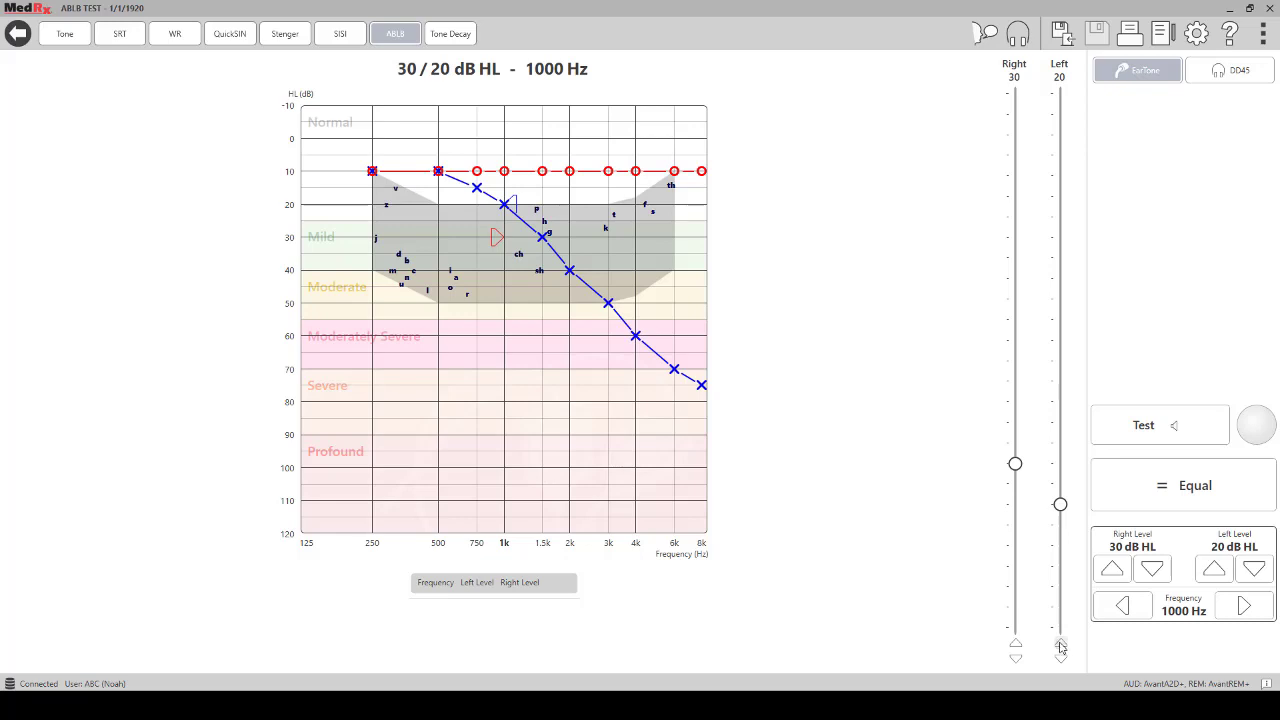
click(1061, 645)
click(1125, 434)
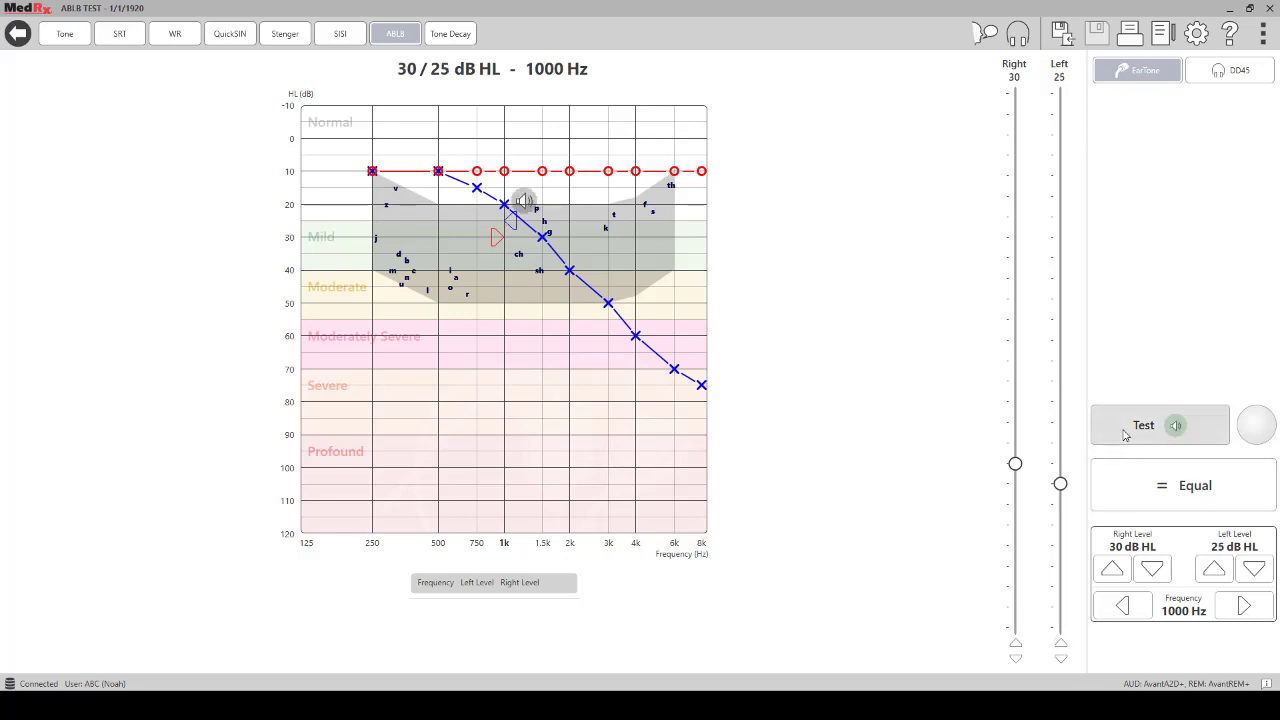
click(1061, 645)
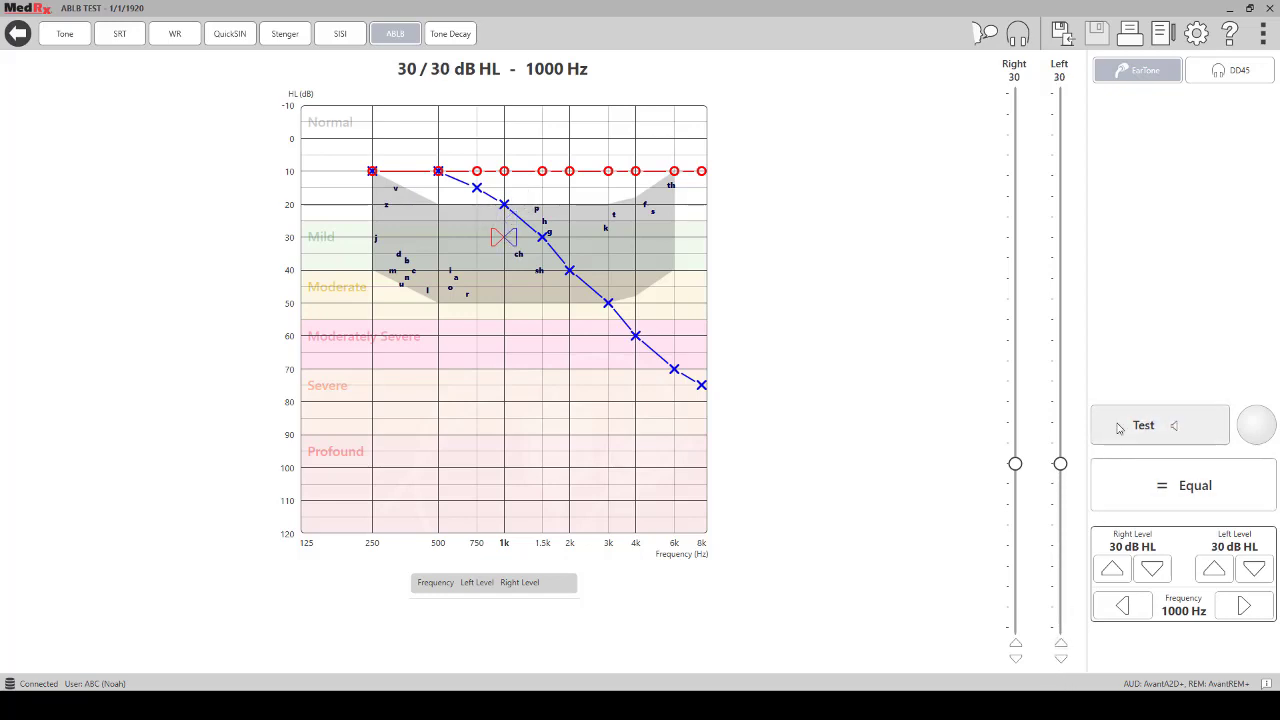
click(1061, 645)
click(1172, 428)
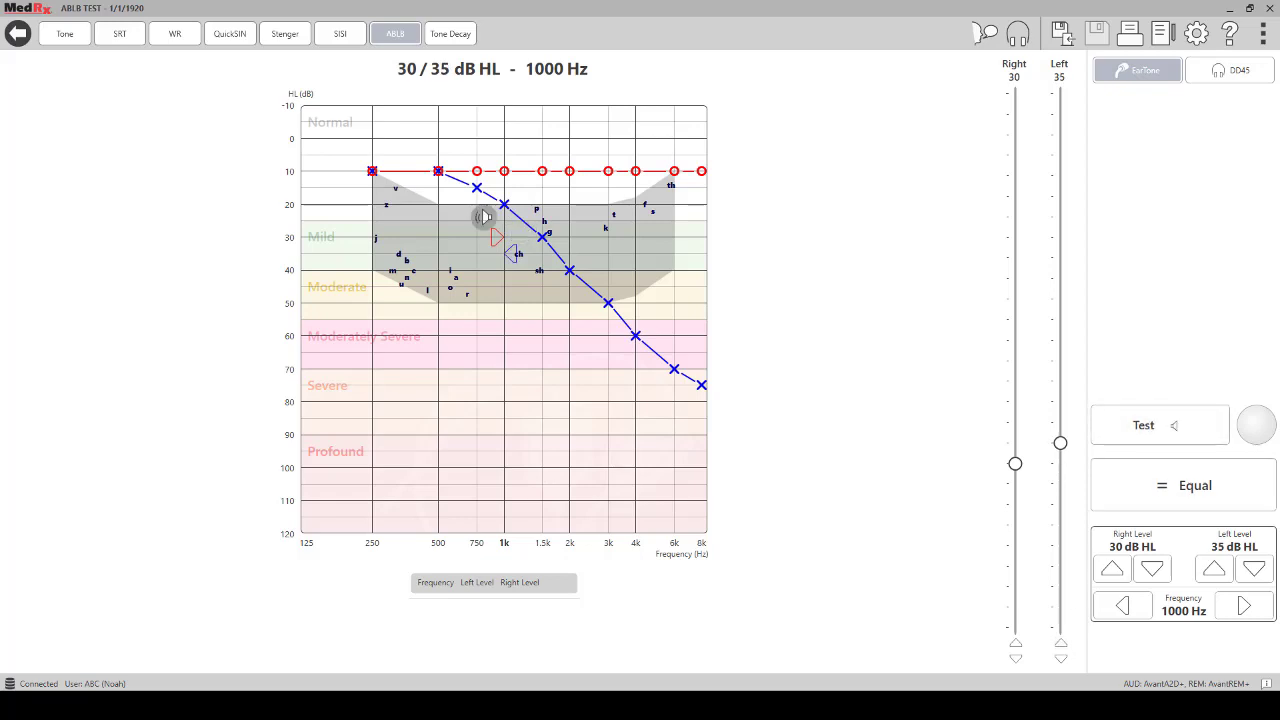
click(1061, 645)
click(1112, 440)
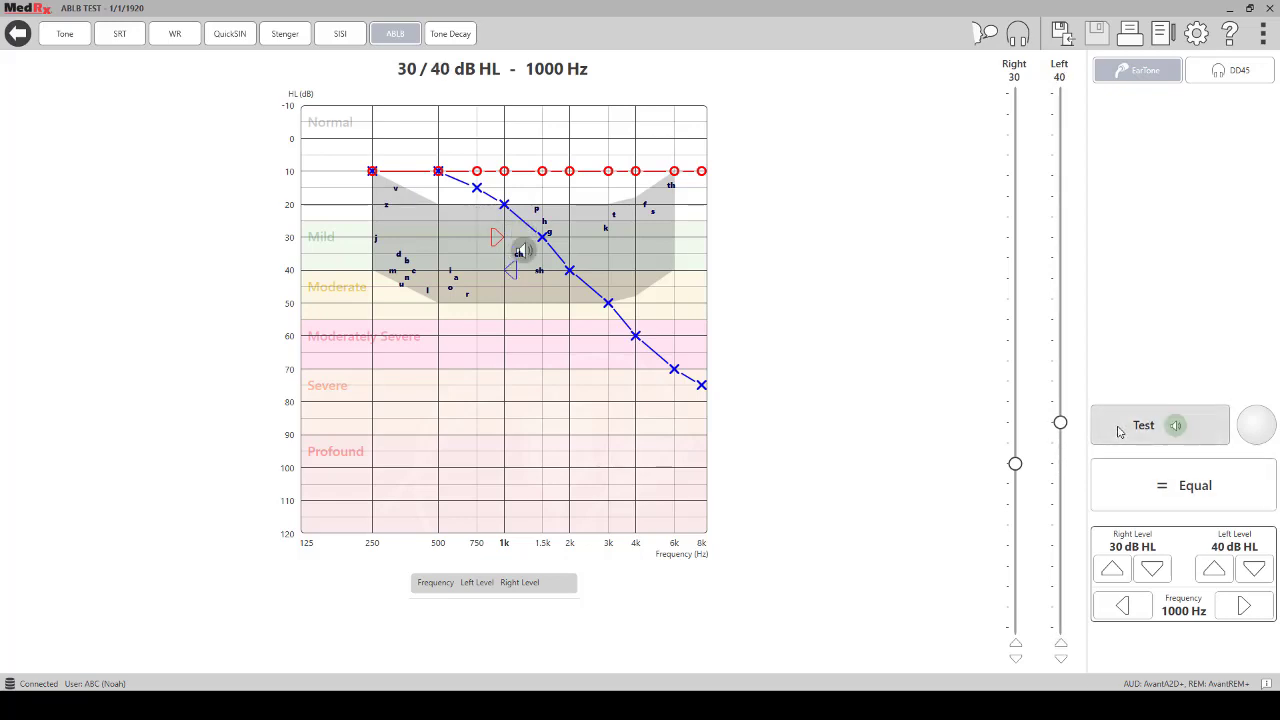
click(1061, 645)
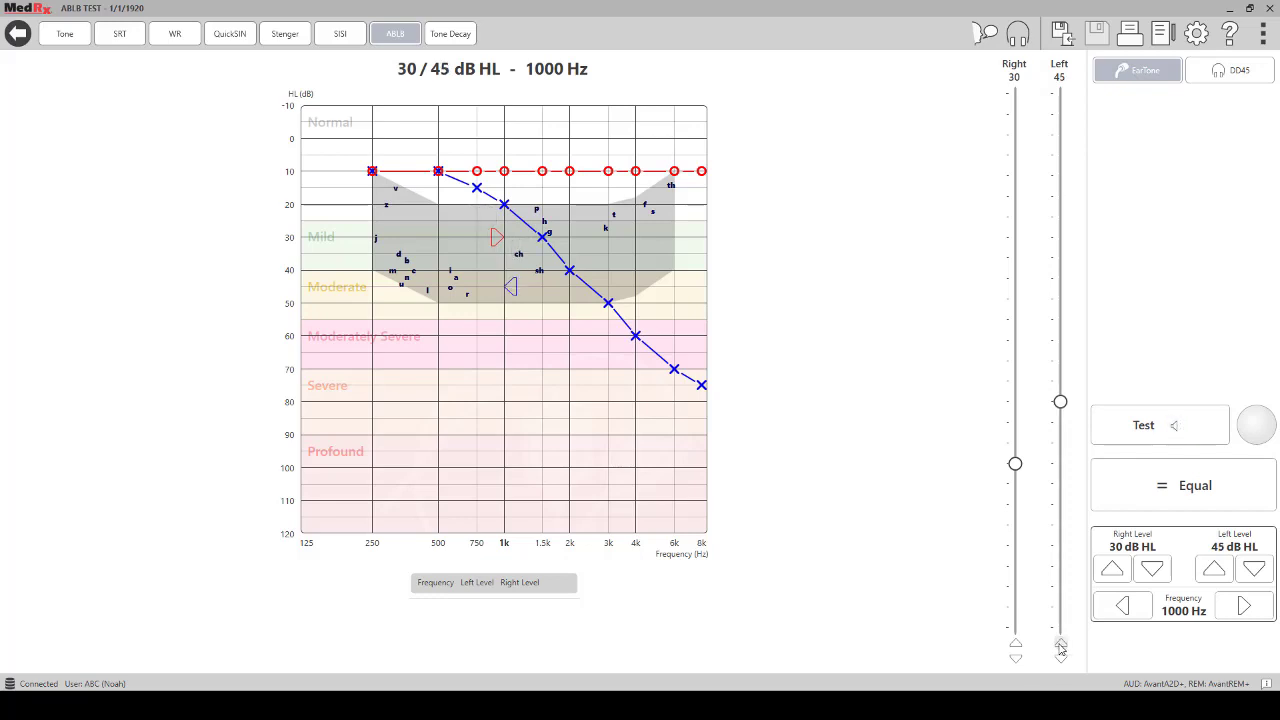
click(1146, 498)
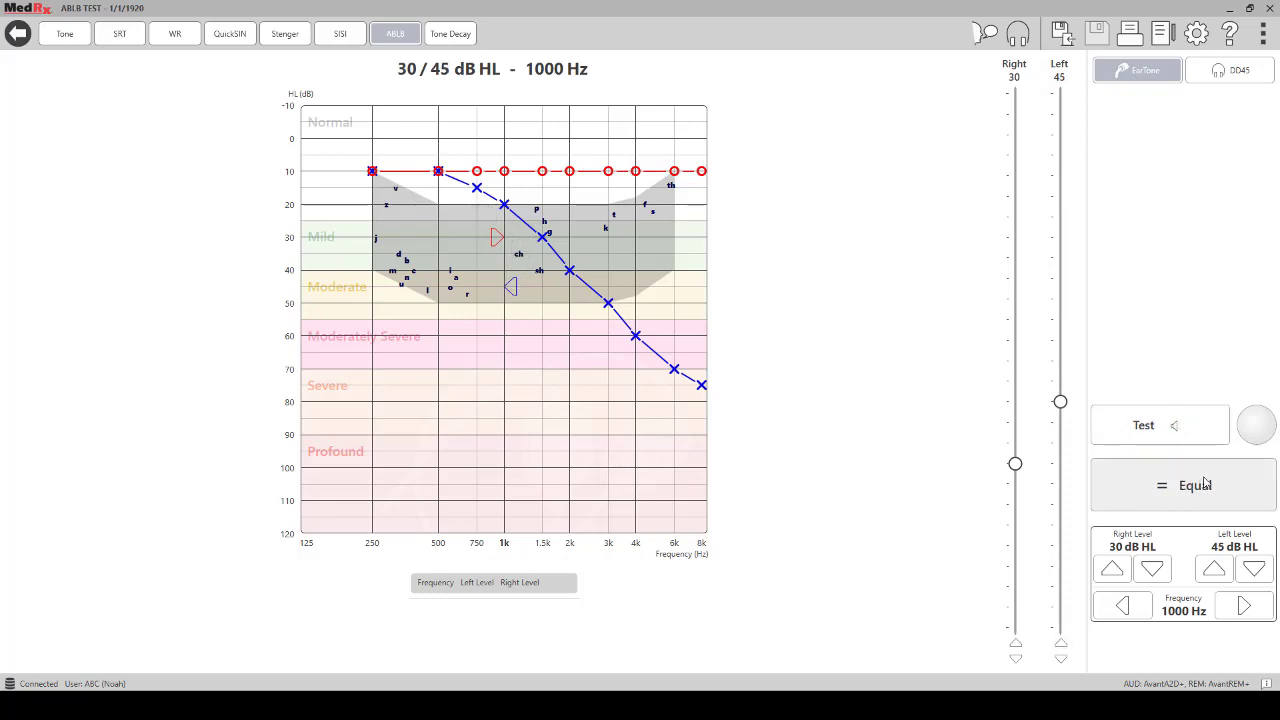
click(1234, 492)
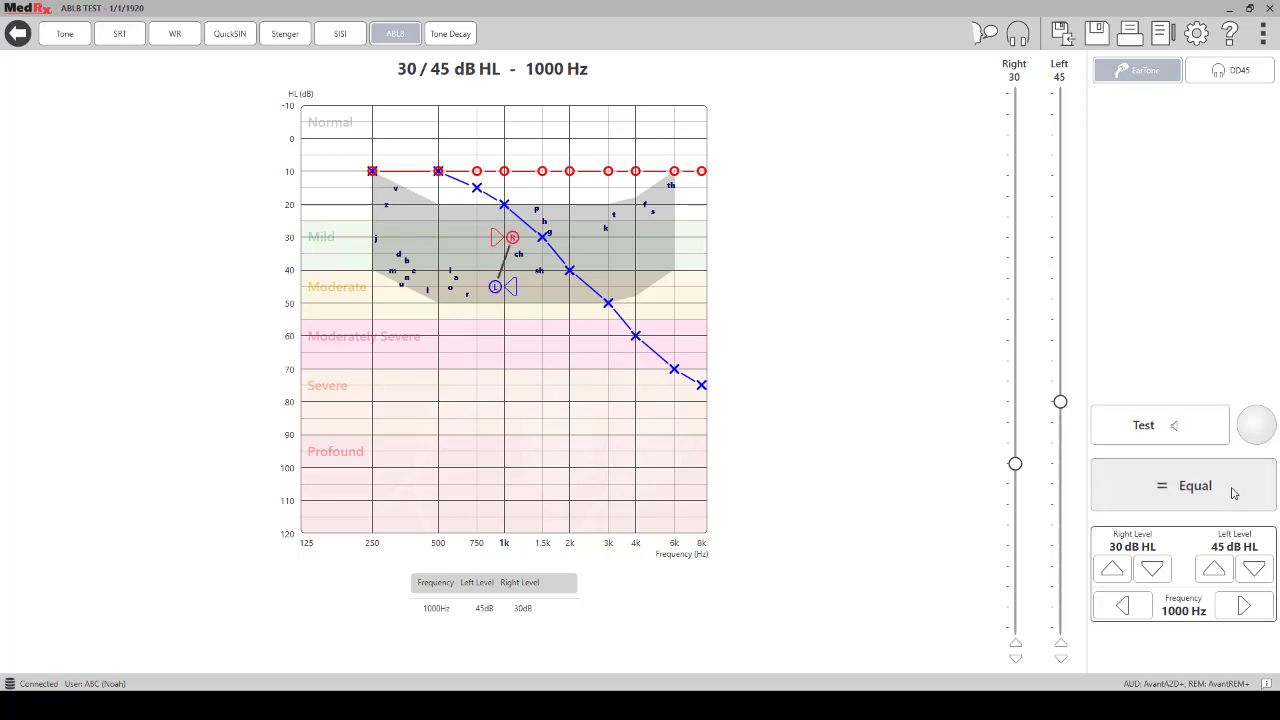
Set the right ear to 50 dB HL, test left from 50 up to 60 dB HL, then mark equal.
click(1015, 644)
click(1015, 644)
click(1015, 644)
click(1015, 644)
click(1015, 644)
click(1016, 659)
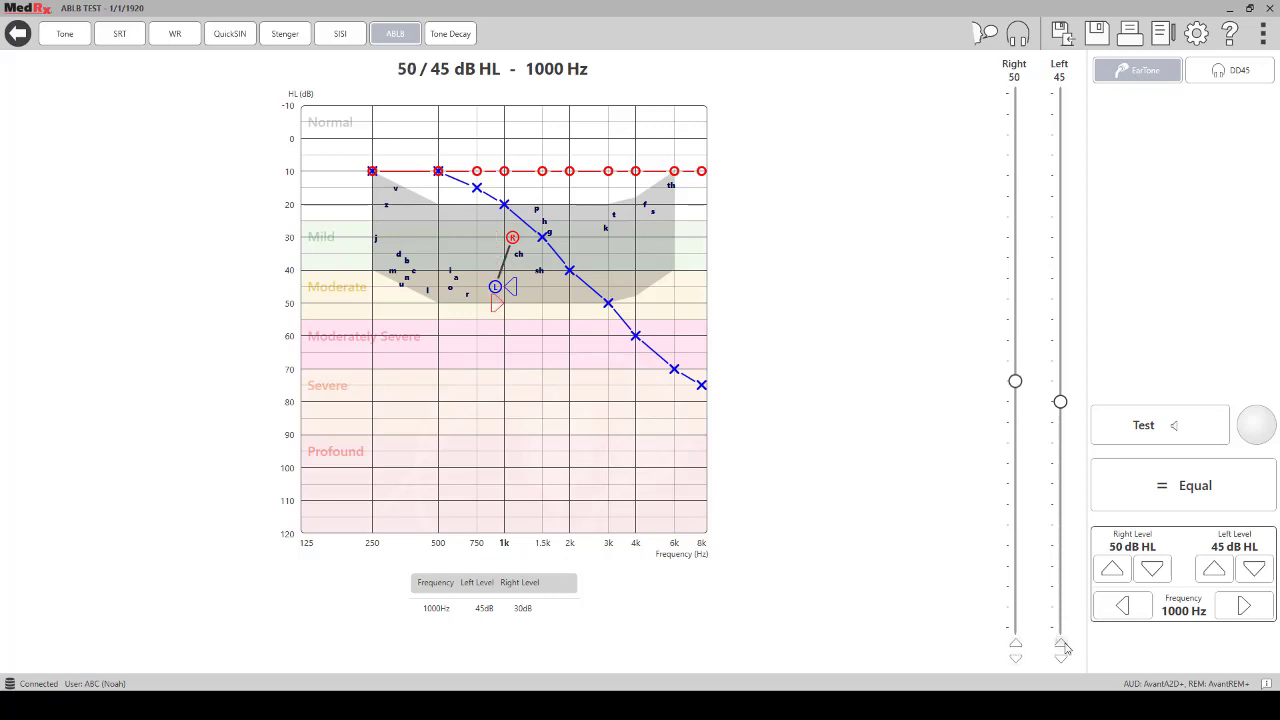
click(1062, 644)
click(1175, 438)
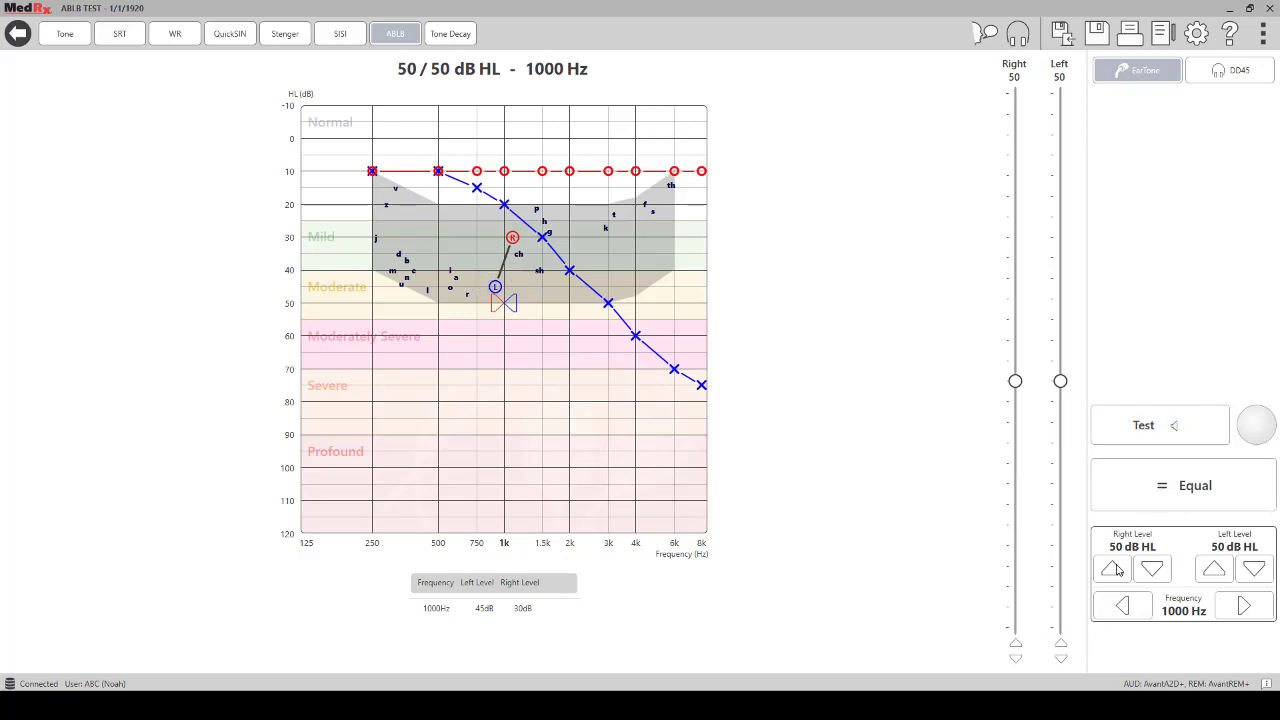
click(1061, 644)
click(1145, 432)
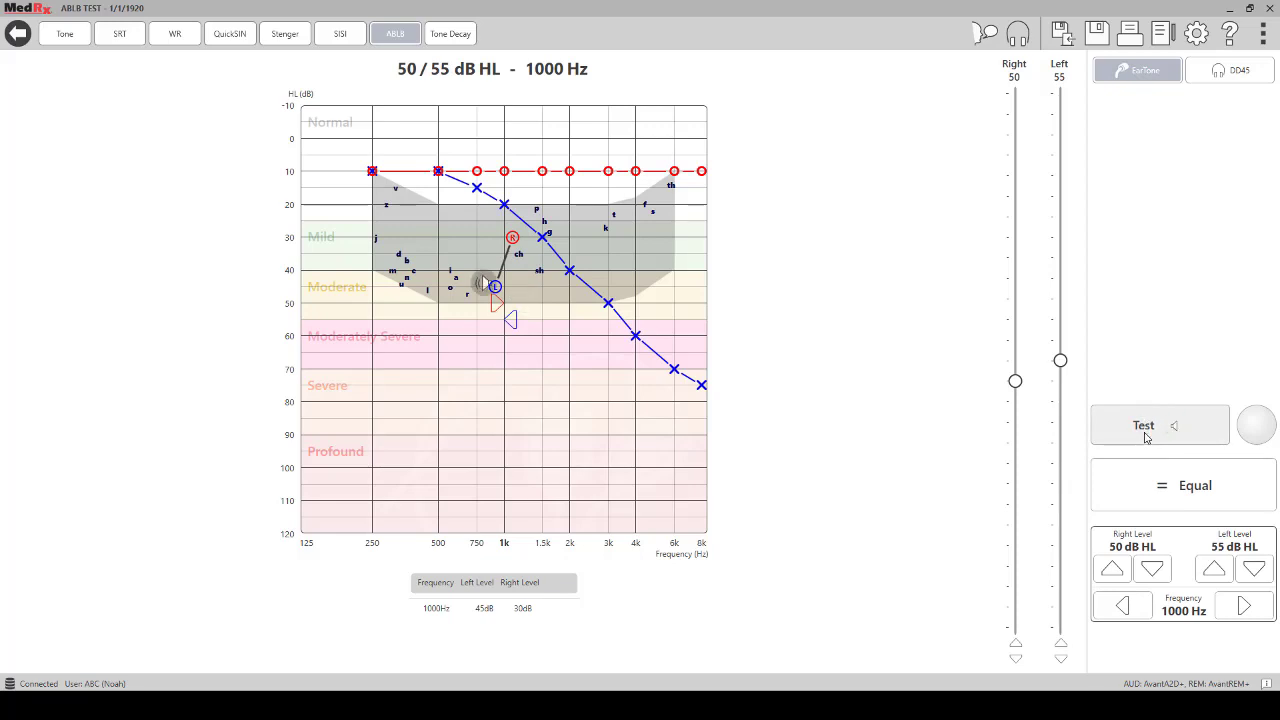
click(1061, 644)
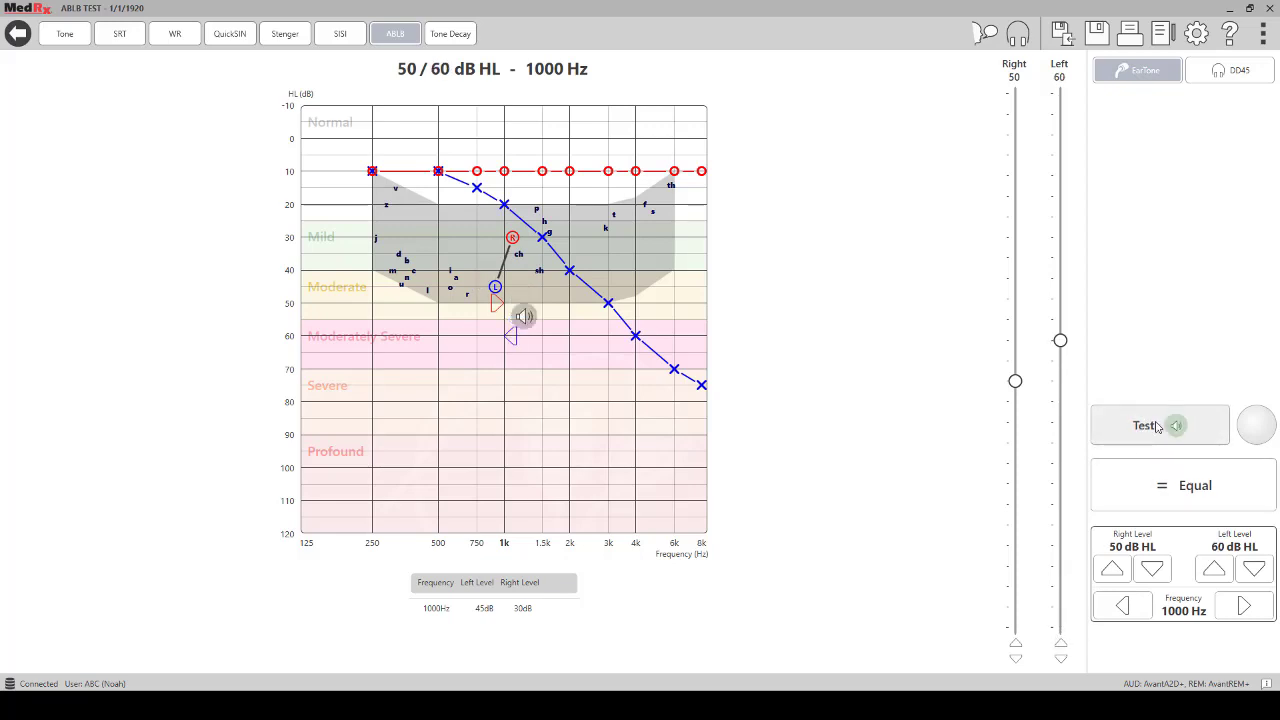
click(1193, 494)
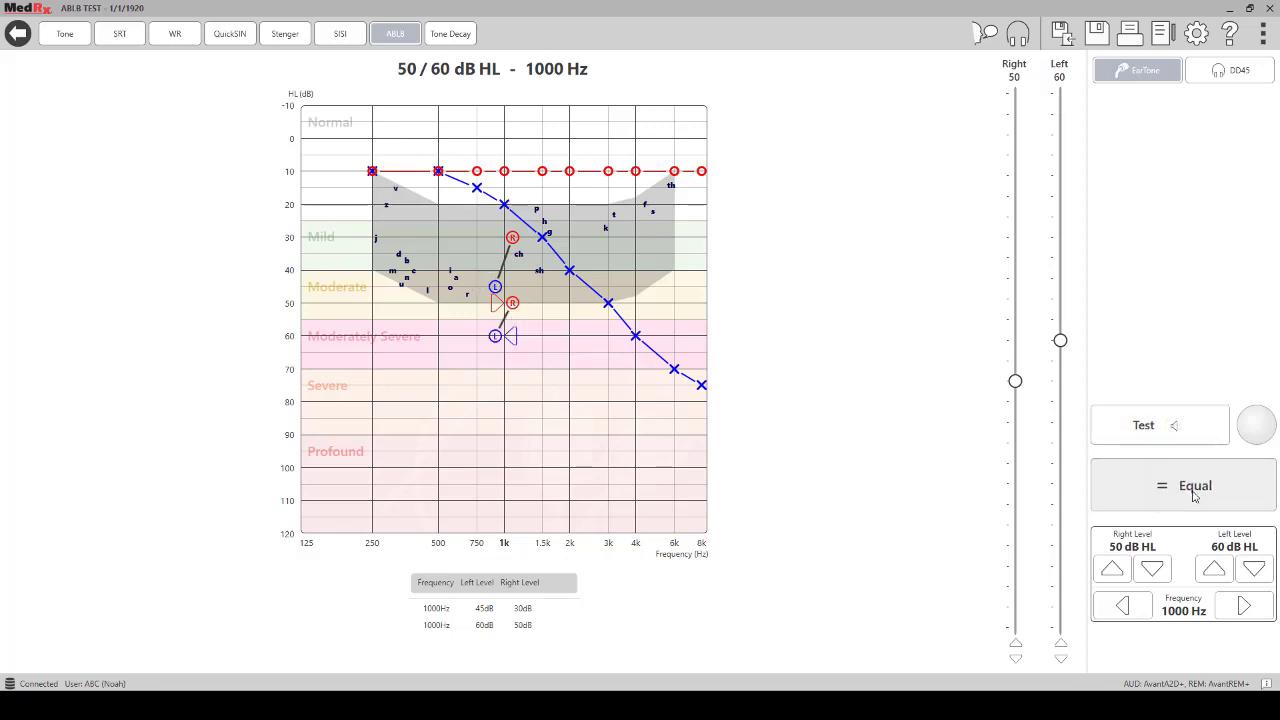
Raise the right ear to 70 dB HL and the left to 80 dB HL, then mark them equal.
click(1016, 644)
click(1016, 644)
click(1016, 644)
click(1016, 644)
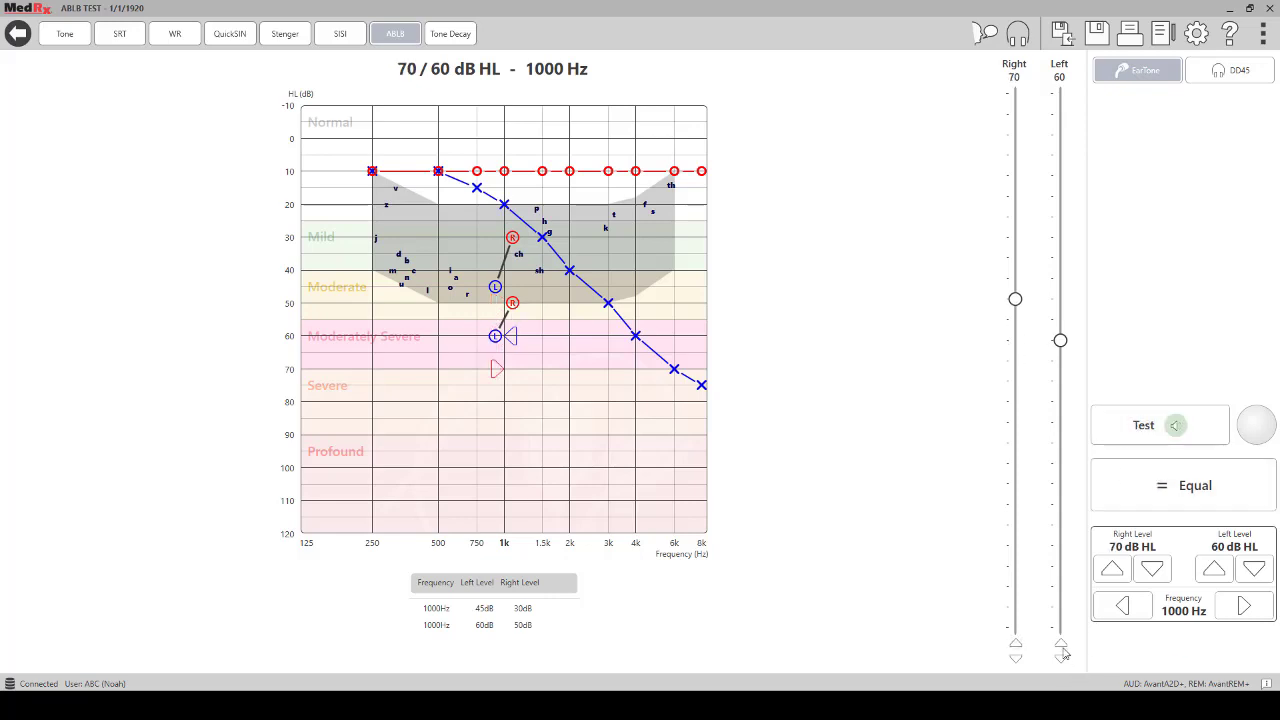
click(1062, 645)
click(1062, 645)
click(1062, 645)
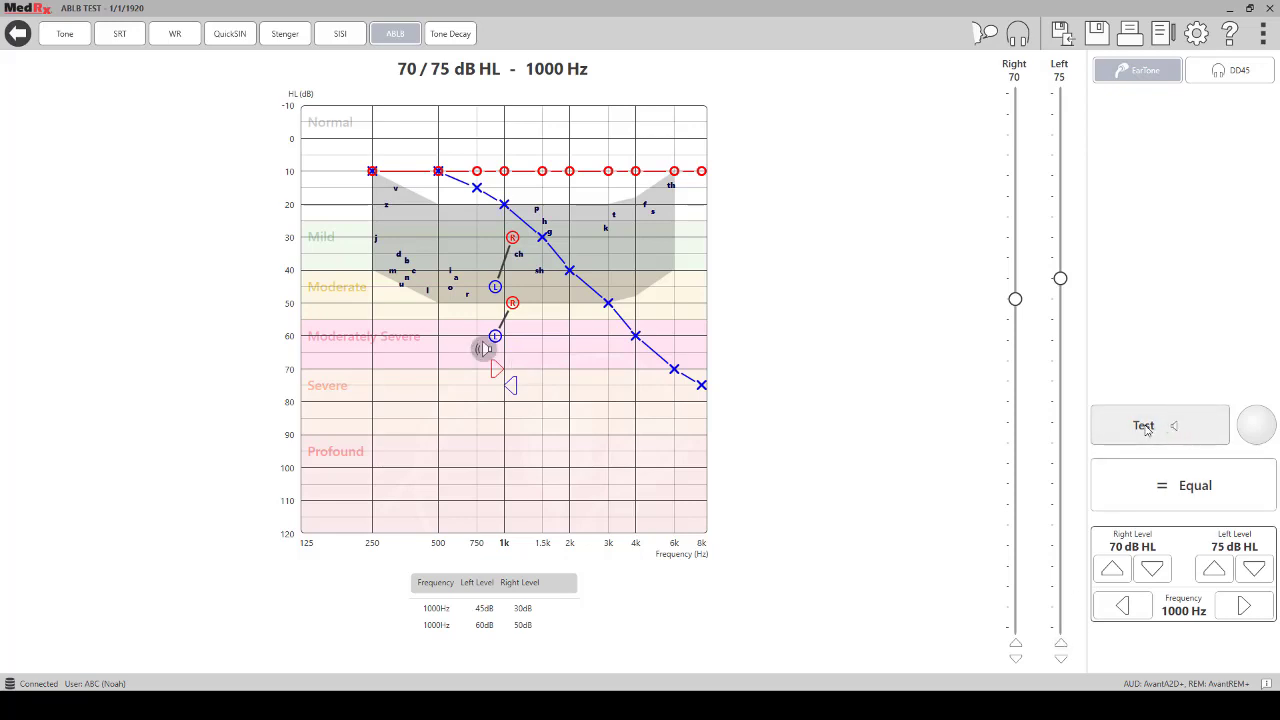
click(1062, 645)
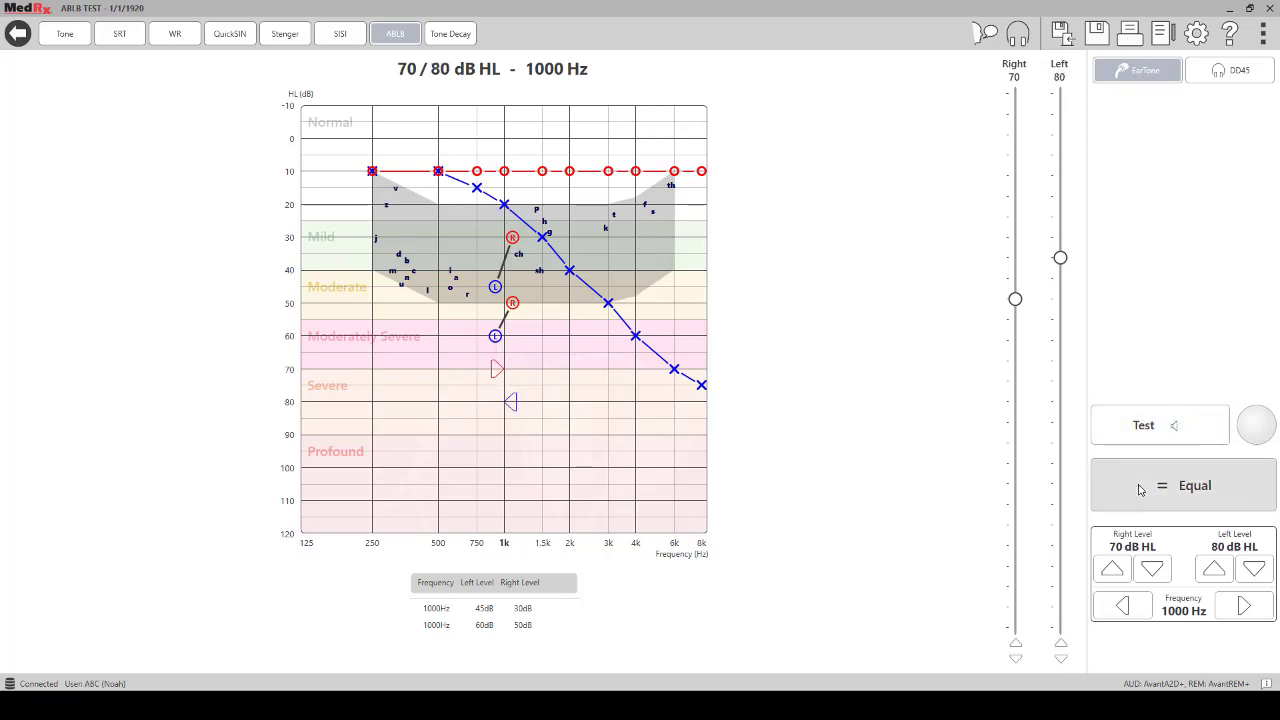
click(1140, 489)
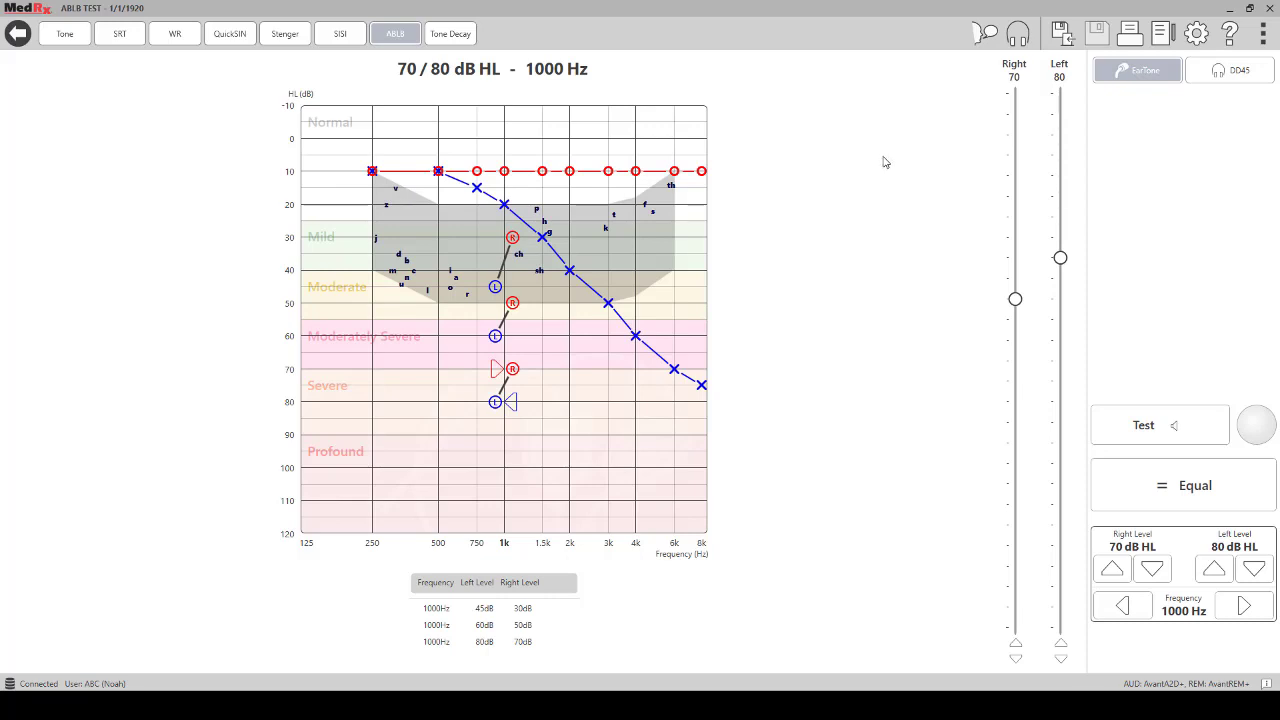
Preview the Sample ABLB print template with the three matched 1000 Hz pairs.
click(1131, 37)
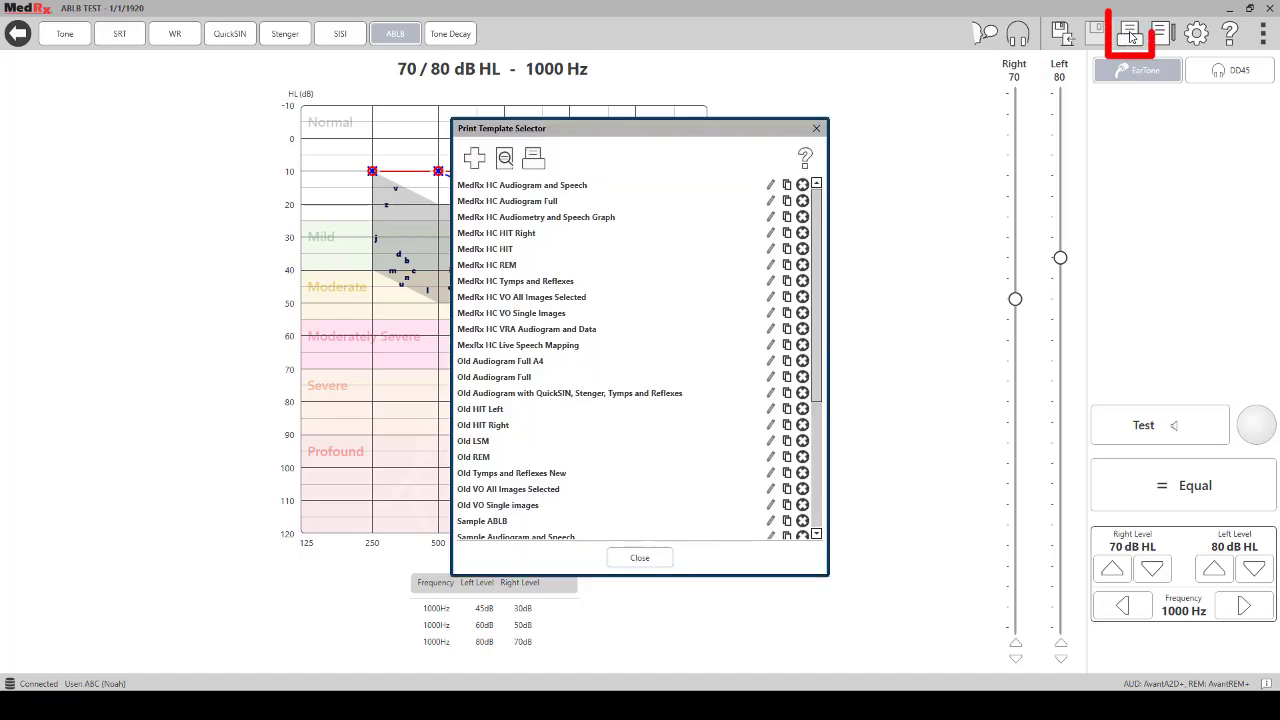
click(464, 524)
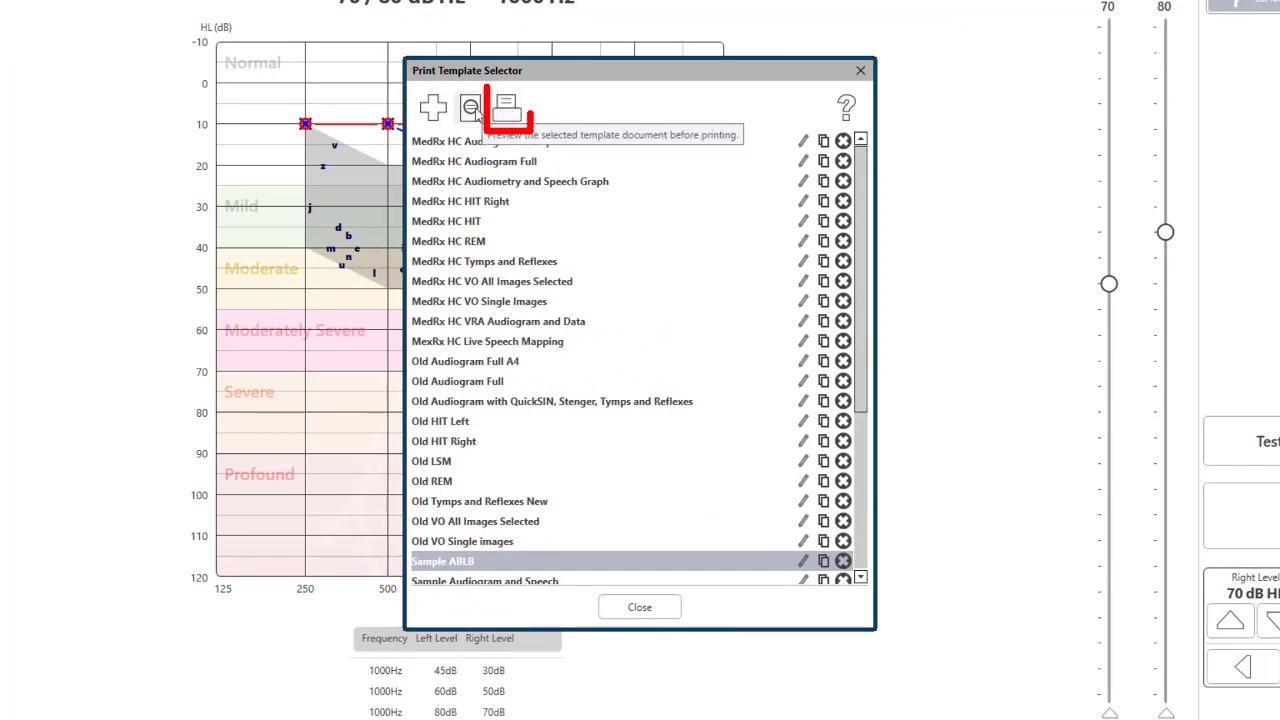
click(471, 108)
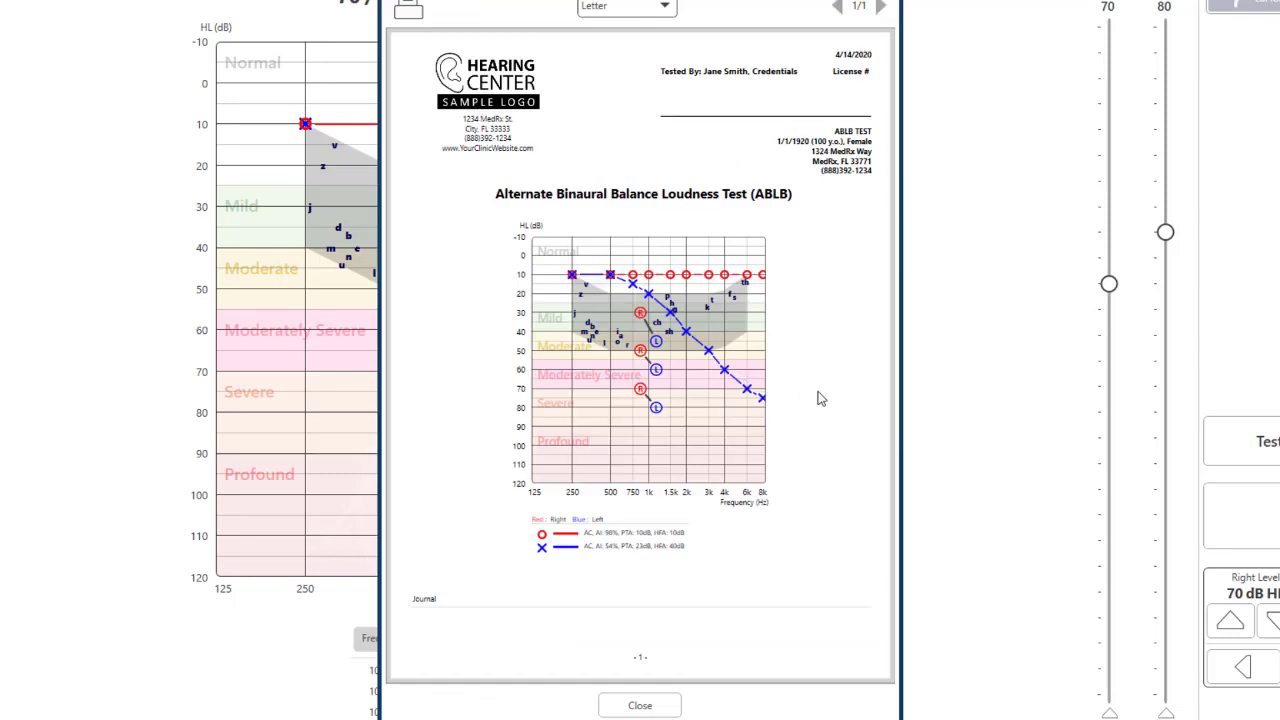